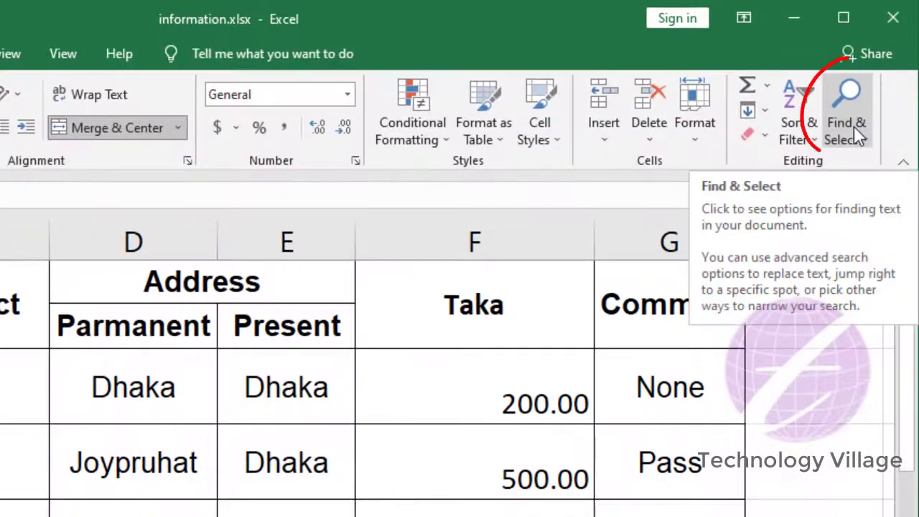
# Use Find to search for 'Saki' until its Name-column entry is located, then close the dialog
pyautogui.click(854, 128)
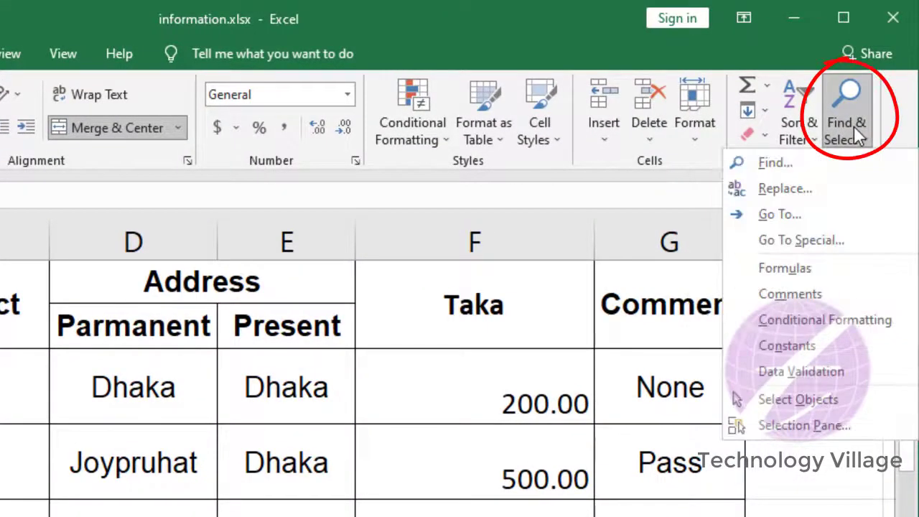
pyautogui.click(783, 163)
pyautogui.write('Saki')
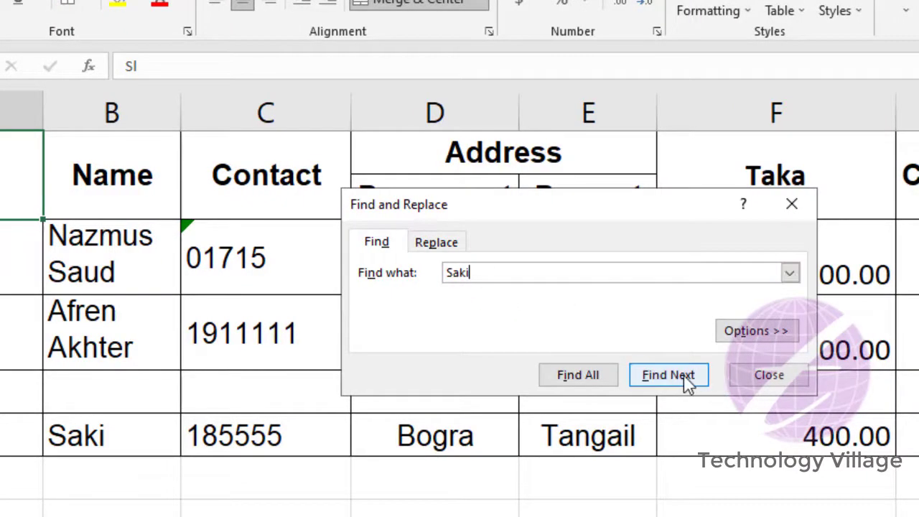
pyautogui.click(687, 382)
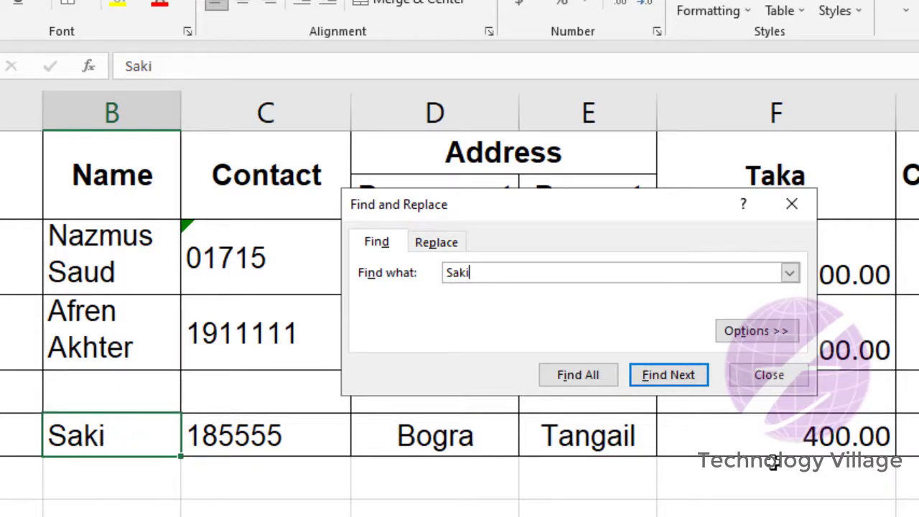
pyautogui.click(678, 381)
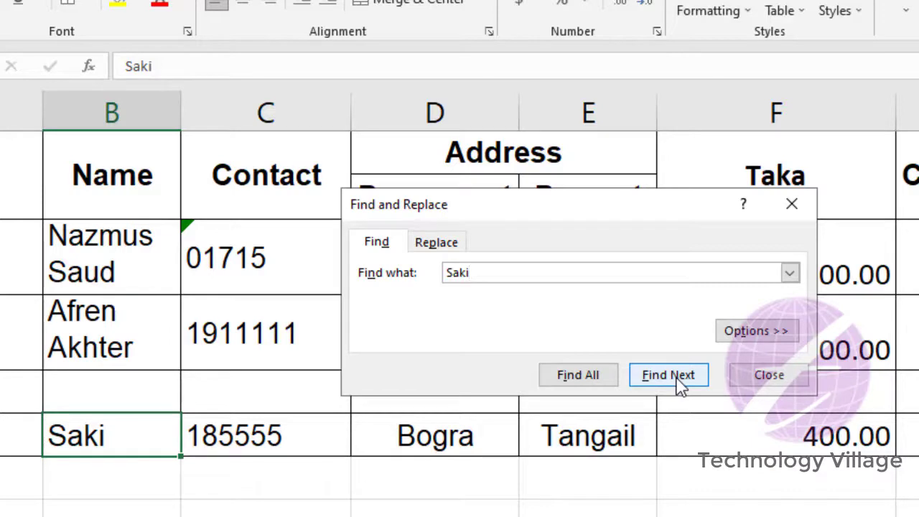
pyautogui.click(680, 385)
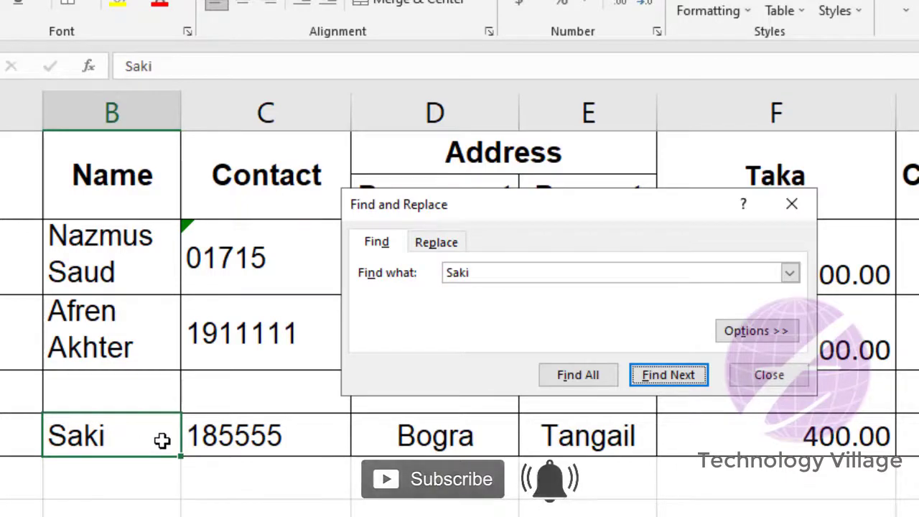
pyautogui.click(769, 375)
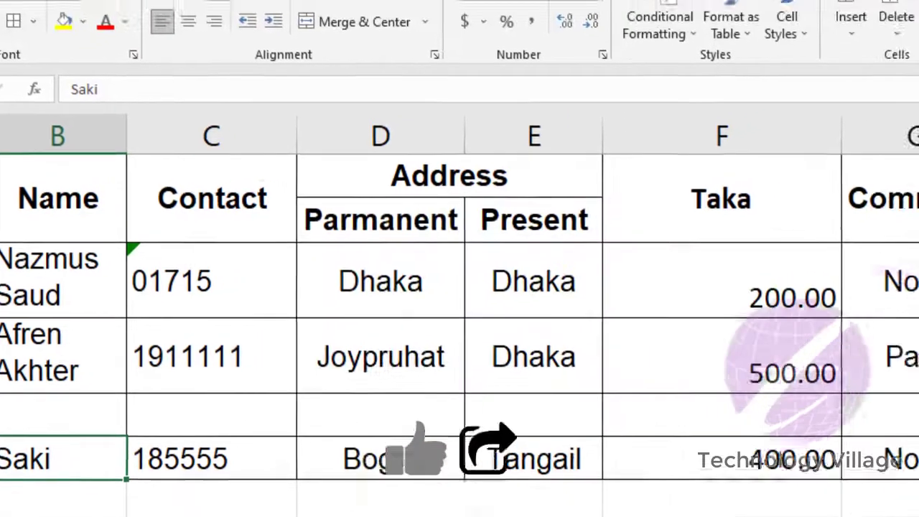
# Replace 'Saki' with 'Sakib' using Replace and then Replace All, which makes the entry read 'Sakibb'
pyautogui.click(847, 129)
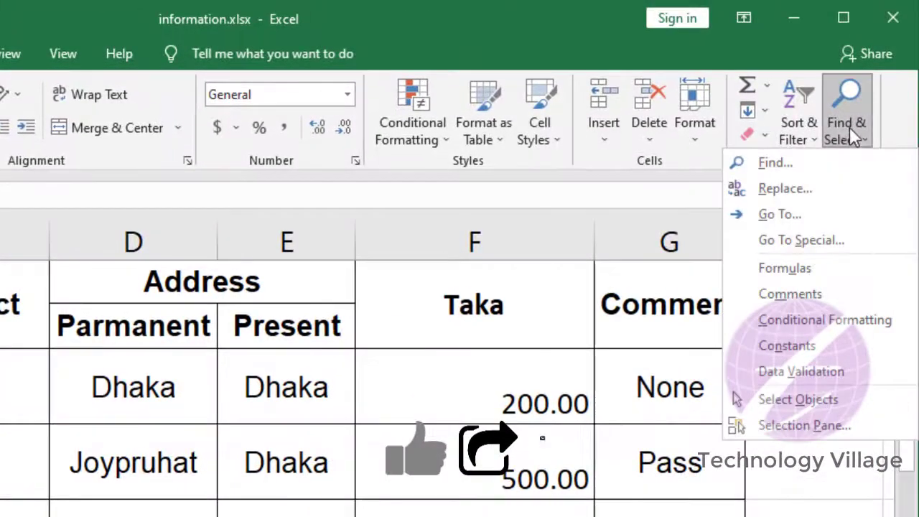
pyautogui.click(786, 190)
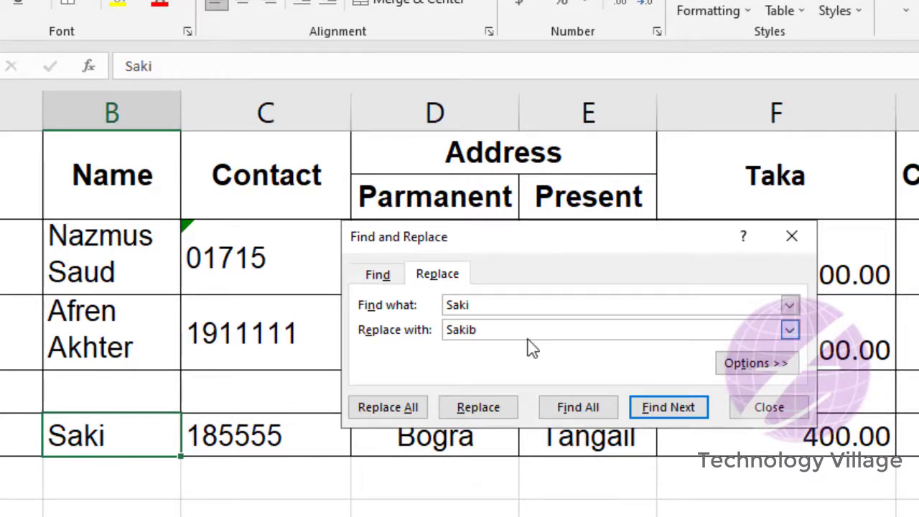
pyautogui.click(492, 405)
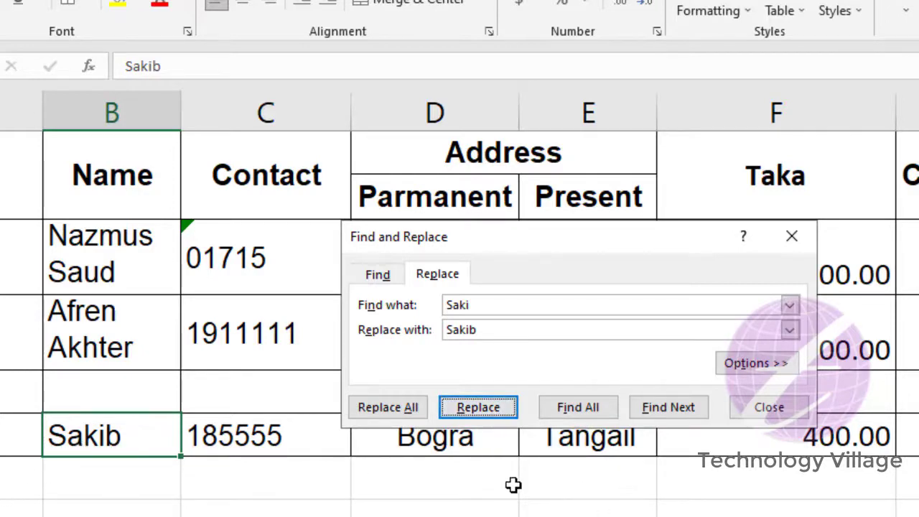
pyautogui.click(393, 415)
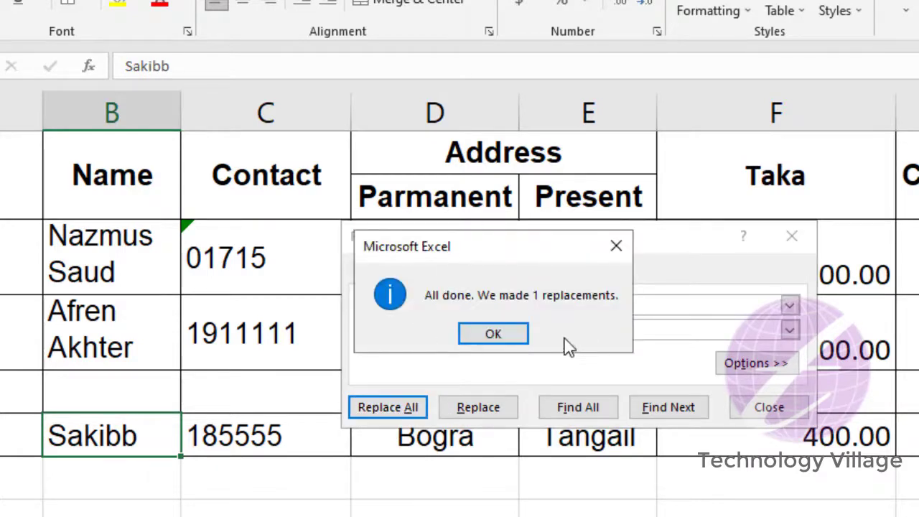
pyautogui.click(495, 341)
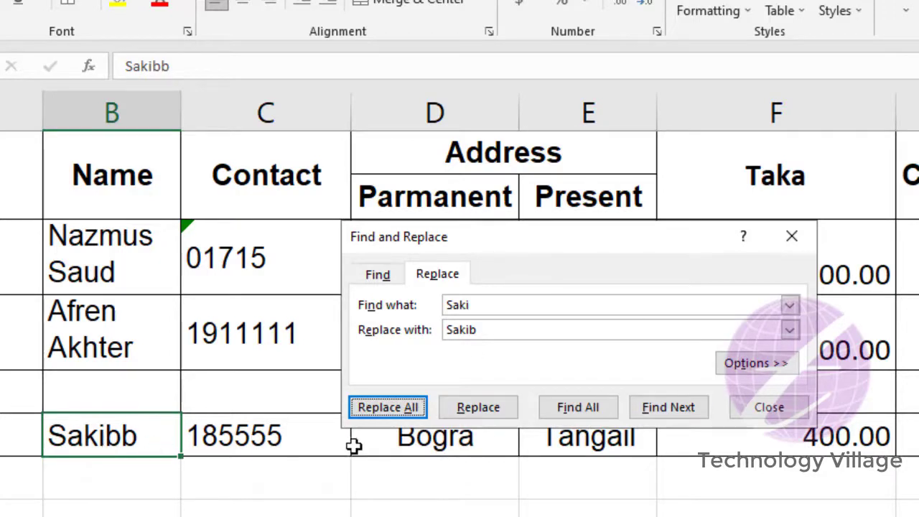
# Replace 'Sakibb' with 'Sakib' so cell B6 is corrected, then close Find and Replace
pyautogui.click(508, 303)
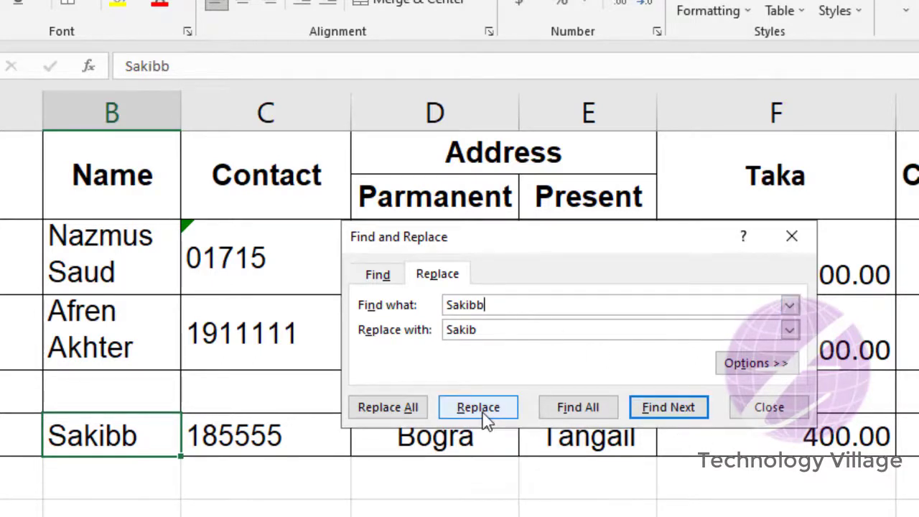
pyautogui.click(413, 416)
pyautogui.click(490, 334)
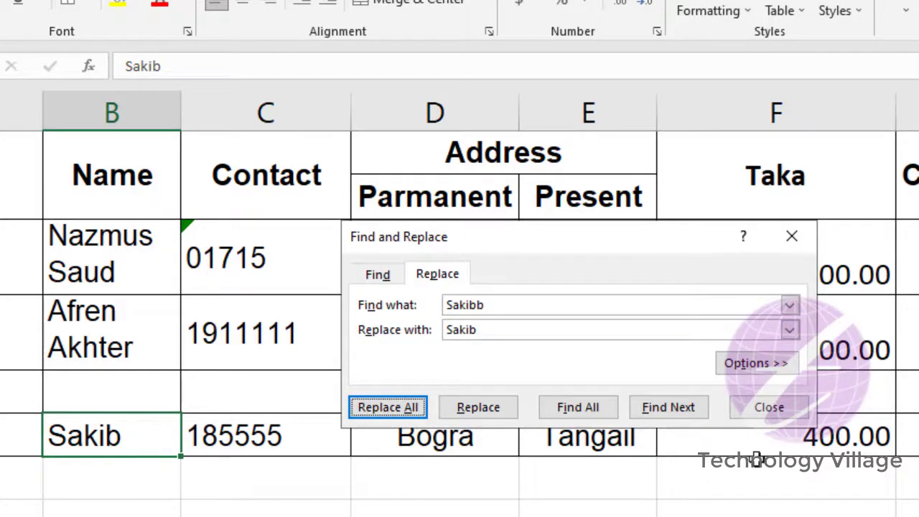
pyautogui.click(768, 407)
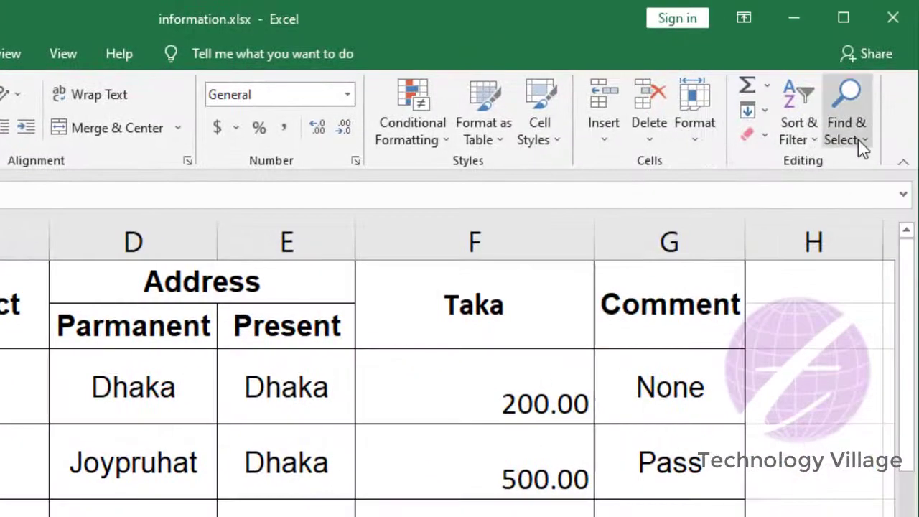
pyautogui.click(861, 145)
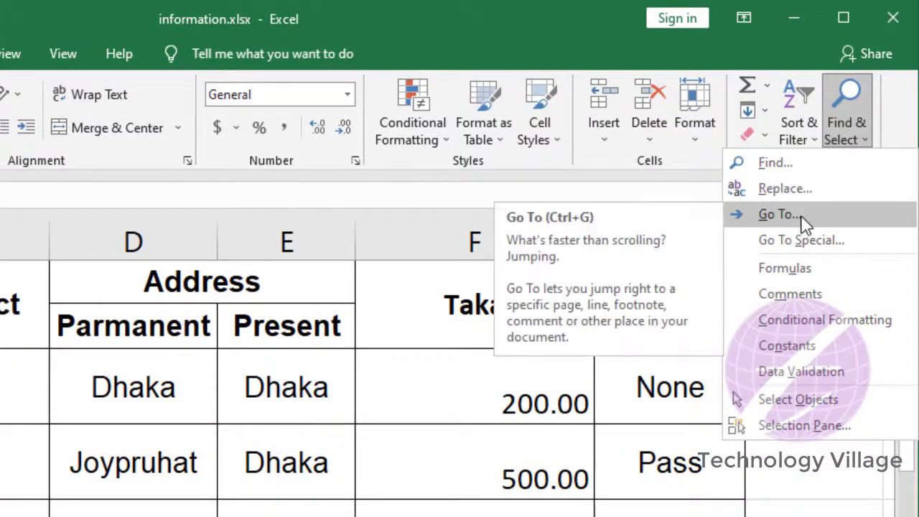
pyautogui.click(779, 214)
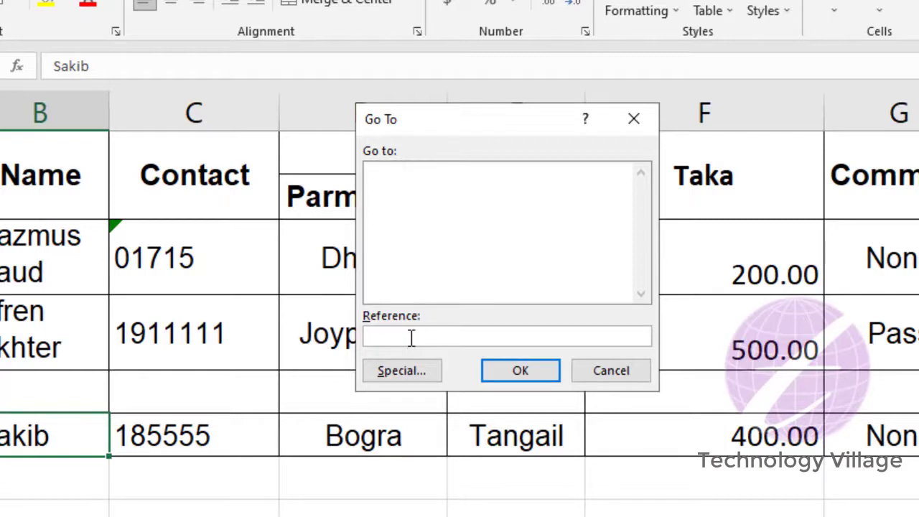
pyautogui.write('1')
pyautogui.click(514, 370)
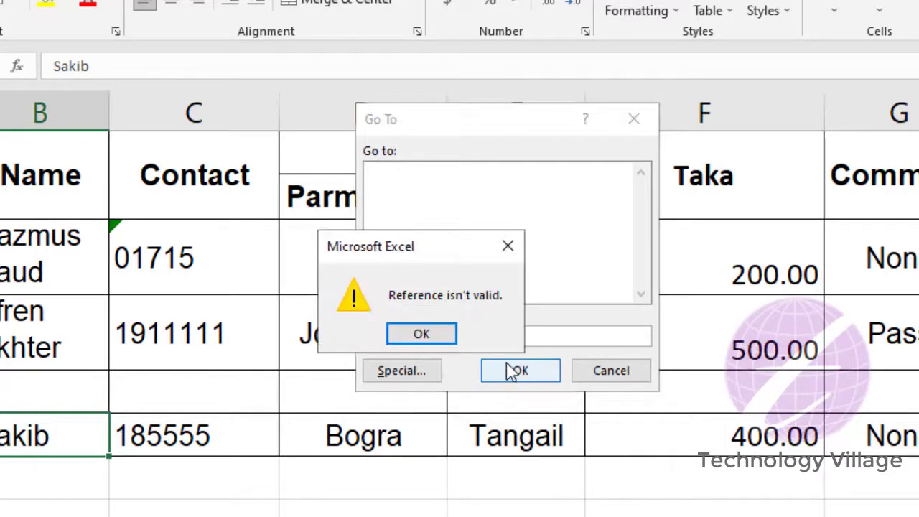
pyautogui.click(422, 333)
pyautogui.click(569, 337)
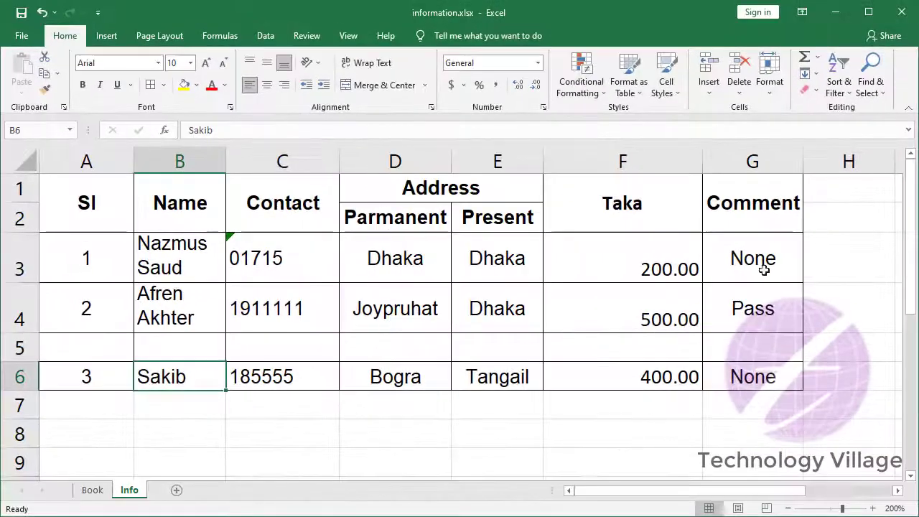
# Use Go To Special with the Blanks option to select every empty cell in the Info table
pyautogui.click(869, 80)
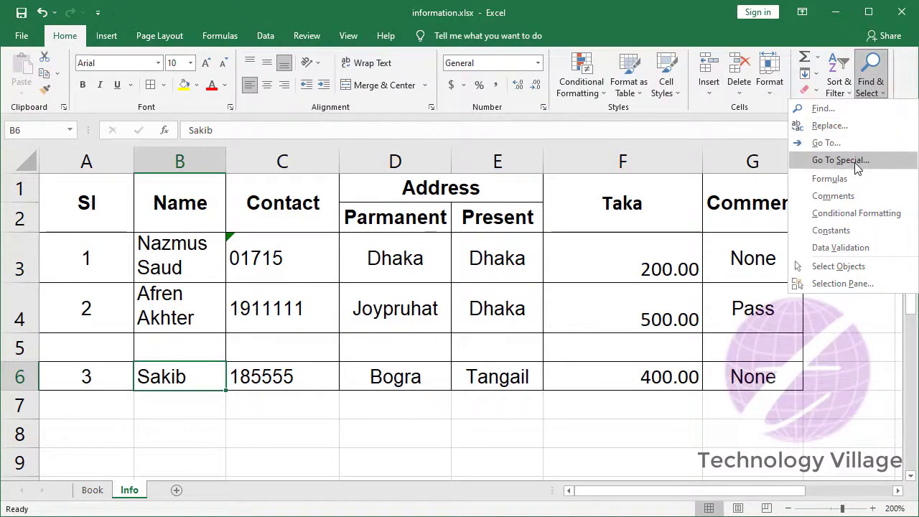
pyautogui.click(856, 161)
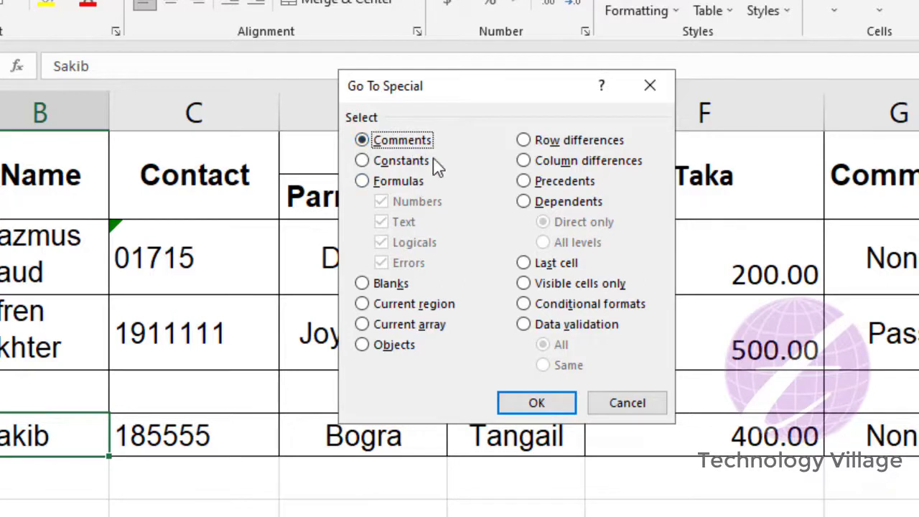
pyautogui.click(409, 180)
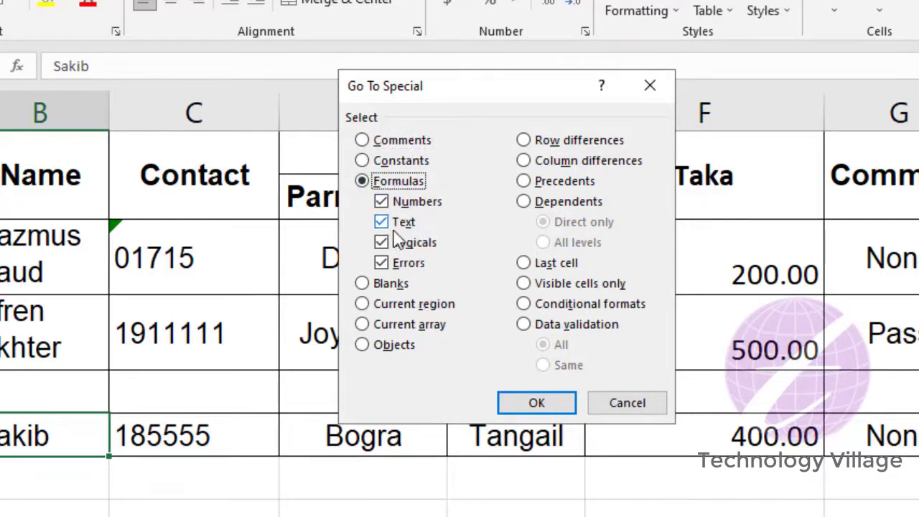
pyautogui.click(394, 285)
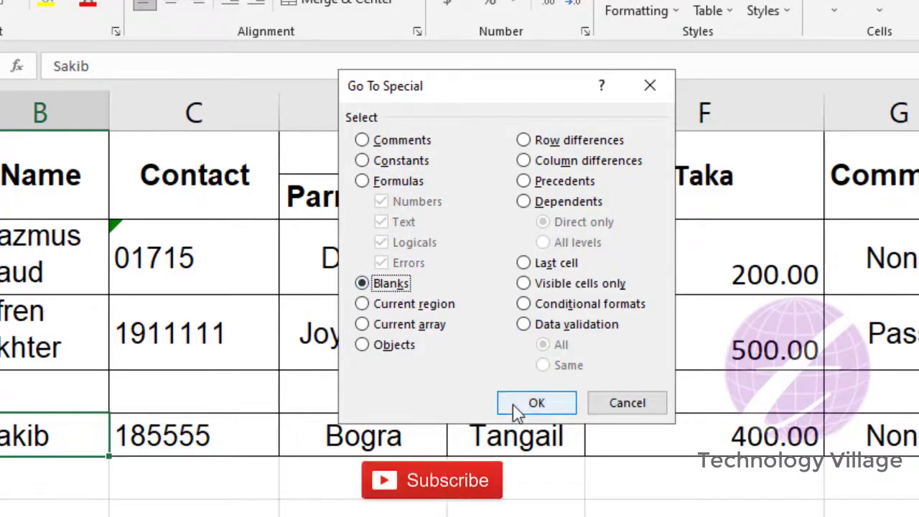
pyautogui.click(534, 405)
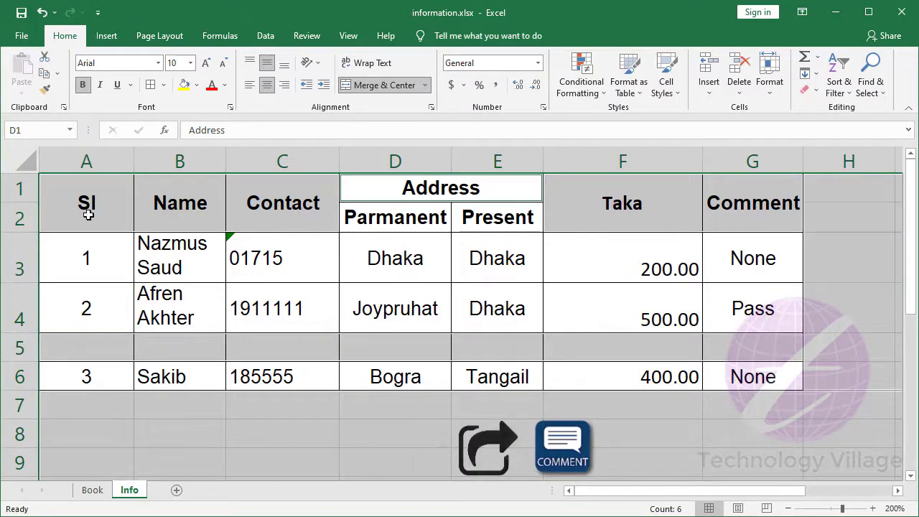
# Show the Find & Select tool list on the Home tab while the blank cells stay selected
pyautogui.click(871, 87)
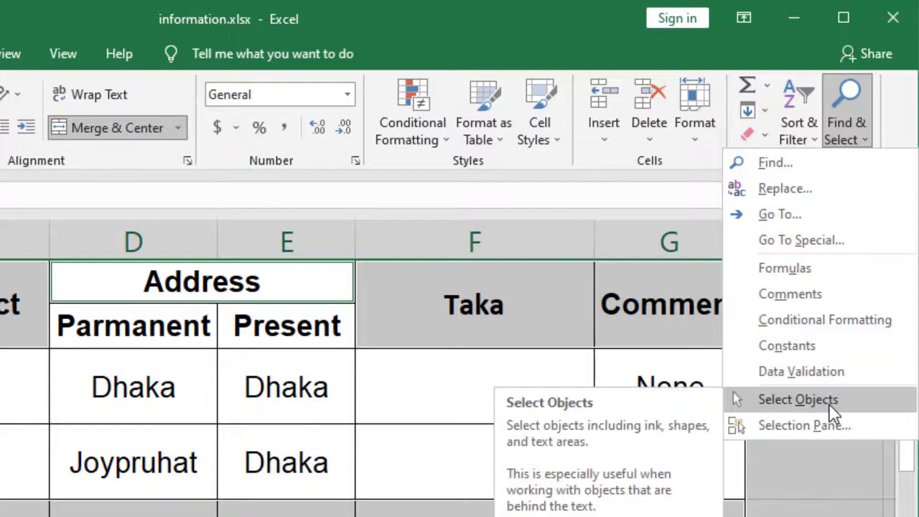
# Open and close the Selection Pane, then select cell F7 to clear the blank-cell selection
pyautogui.click(777, 423)
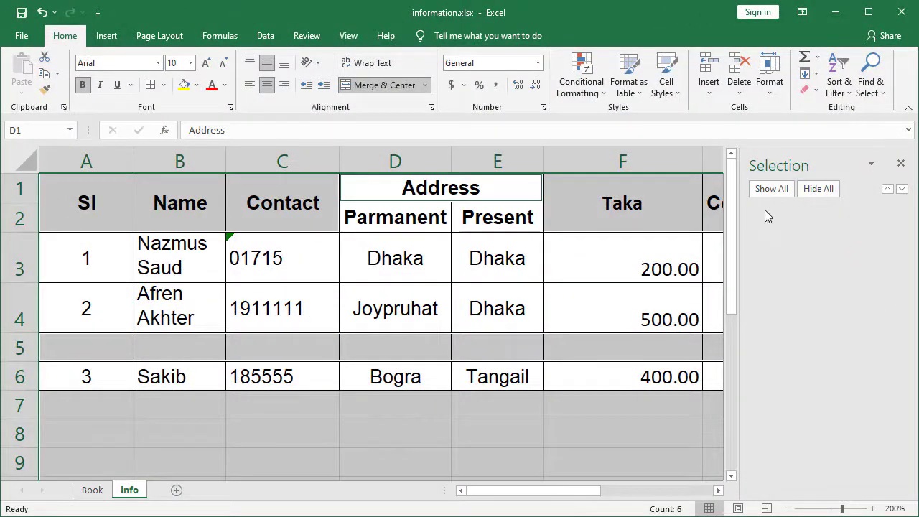
pyautogui.click(901, 164)
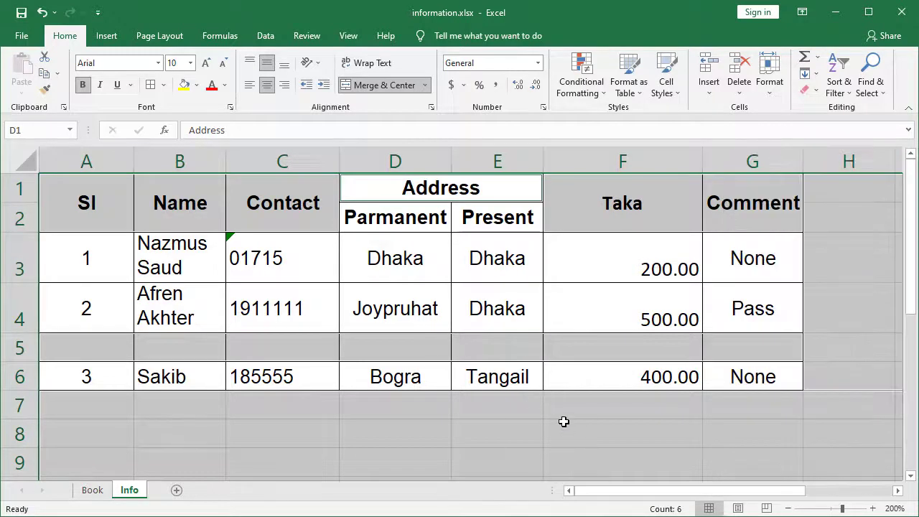
pyautogui.click(594, 403)
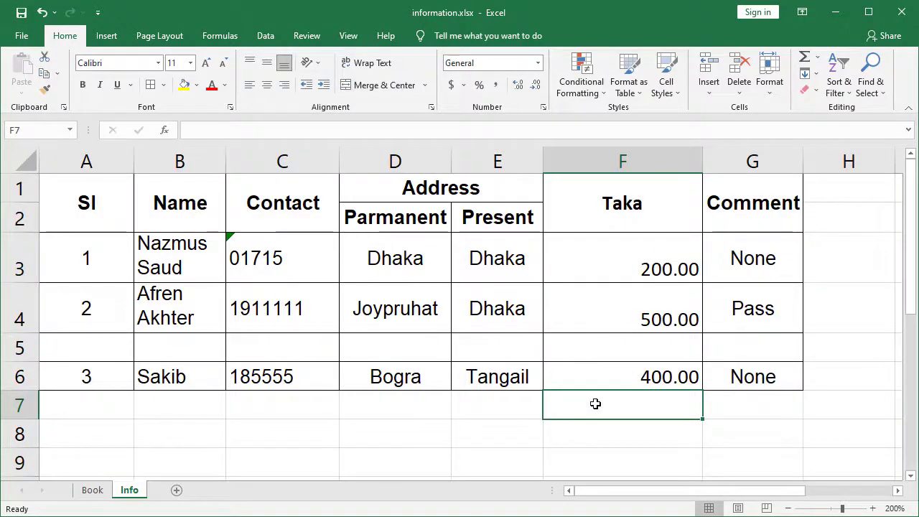